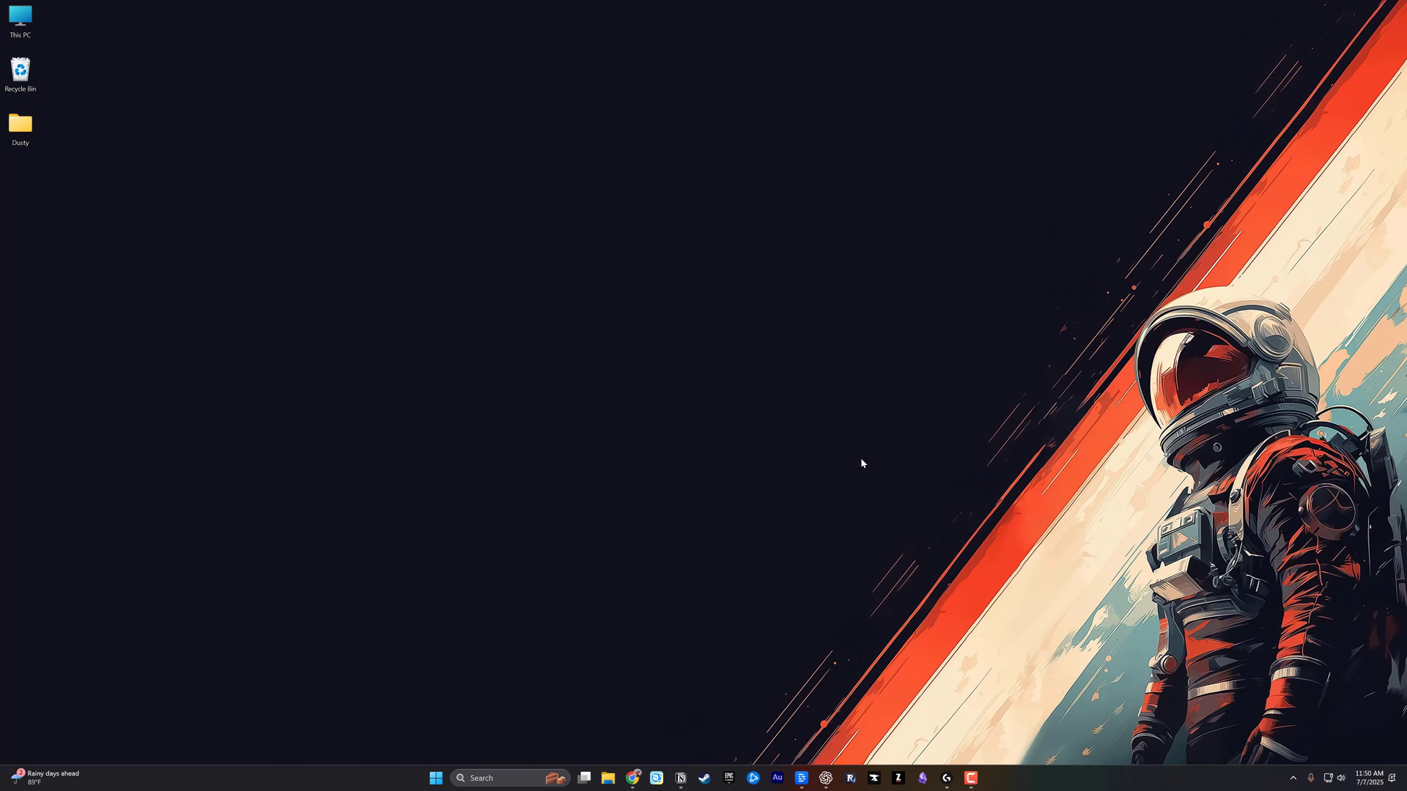
Step: Search Windows for 'STEAM' and open the Steam best match's file location
left_click(512, 778)
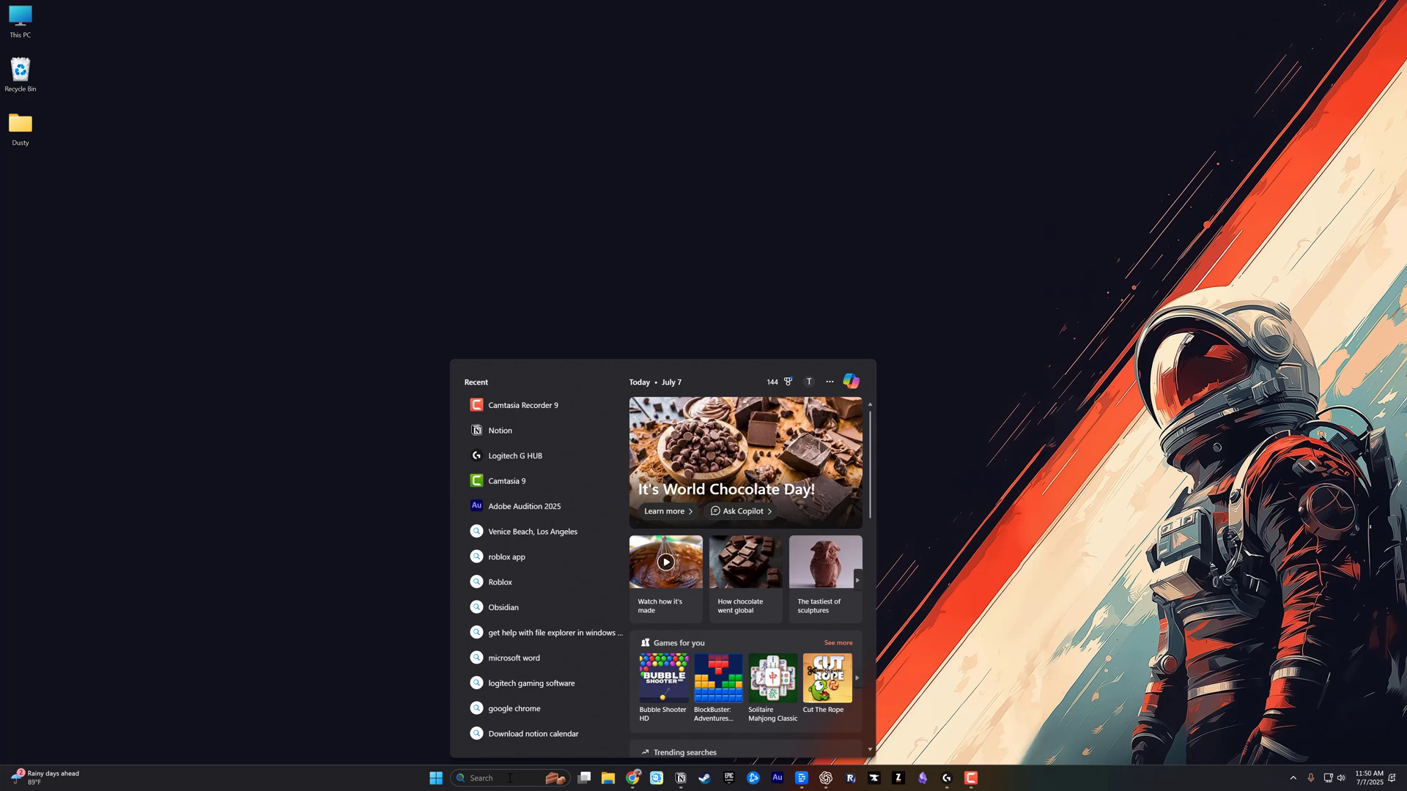
type("STEAM")
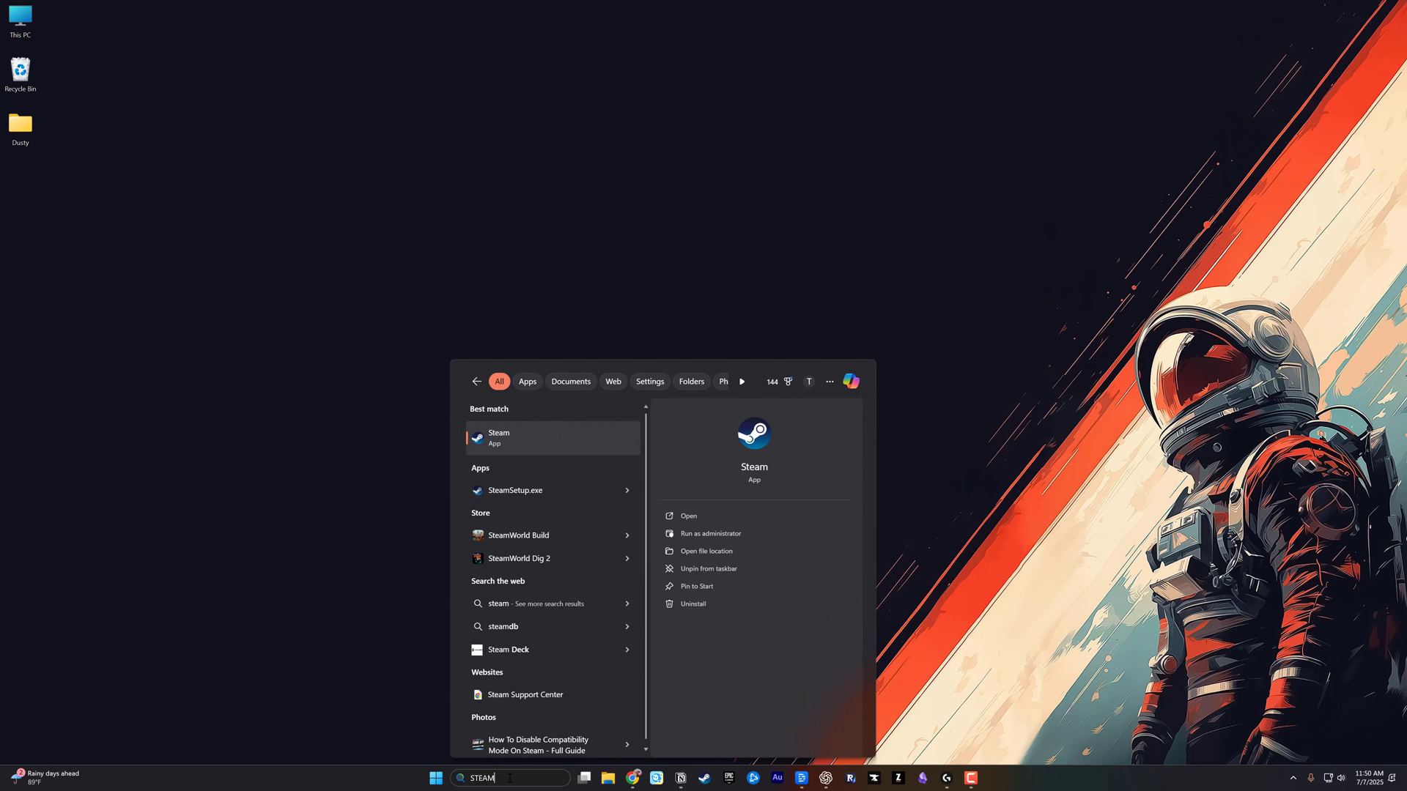
right_click(520, 444)
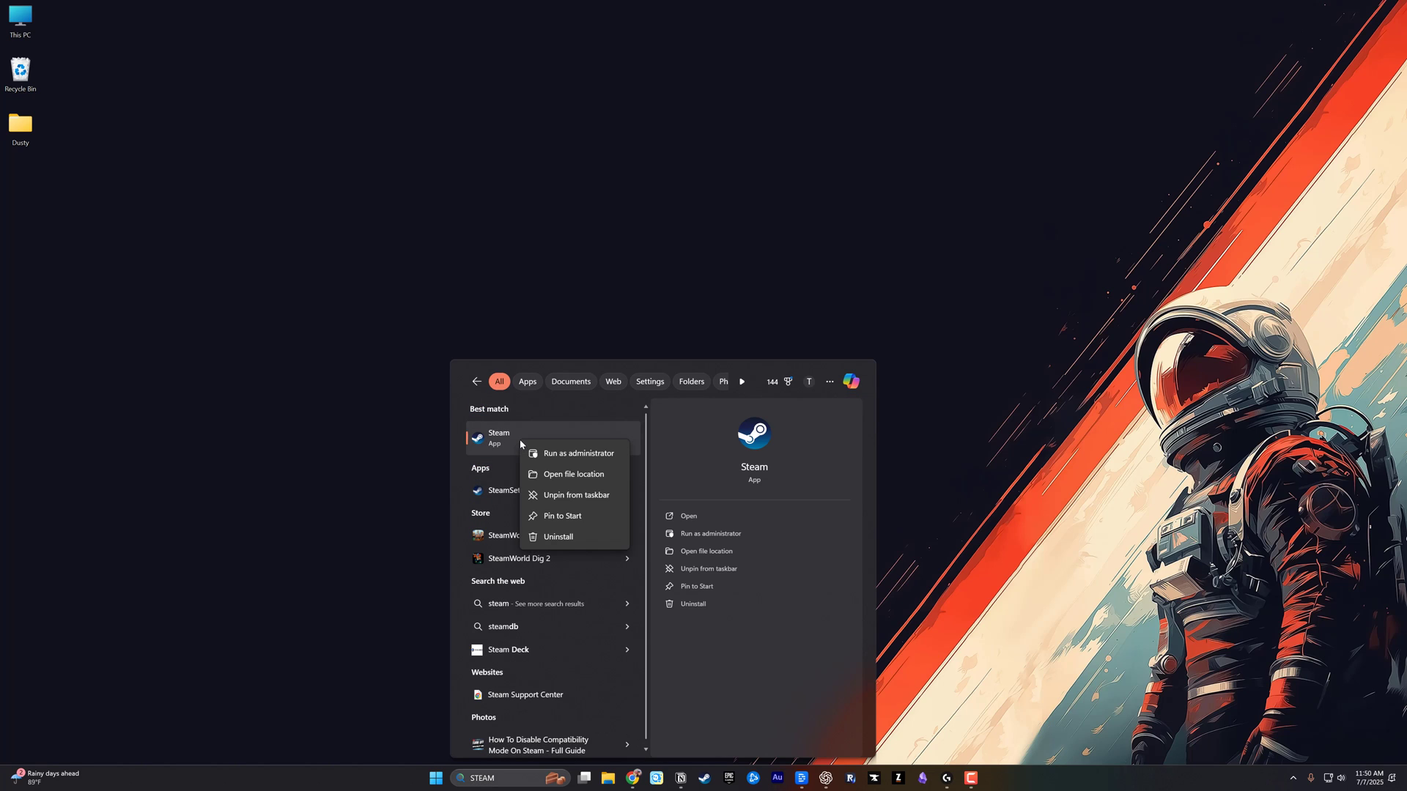
left_click(561, 474)
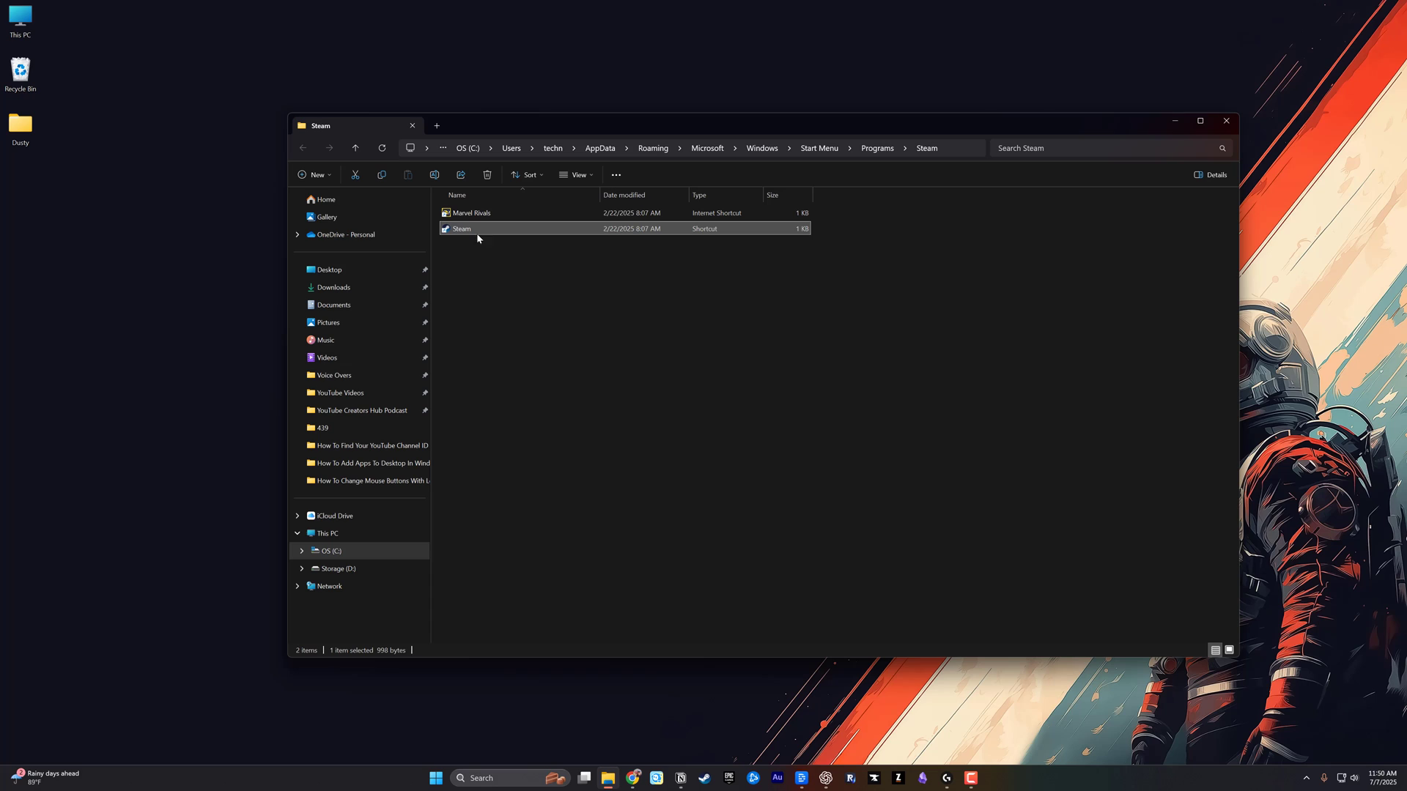
Step: Follow the Steam shortcut to its install folder in Program Files (x86)
mouse_move(462, 229)
right_click(472, 230)
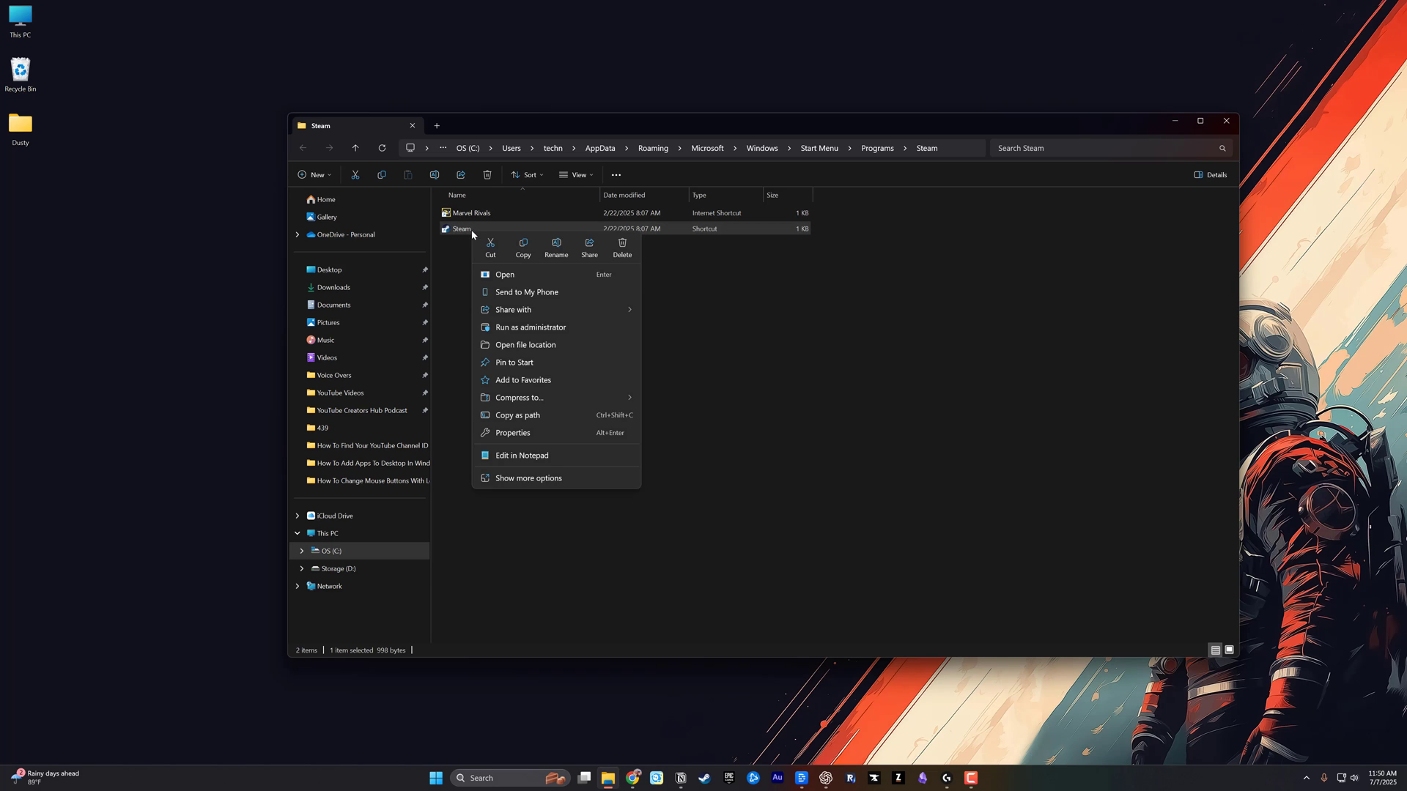
left_click(522, 347)
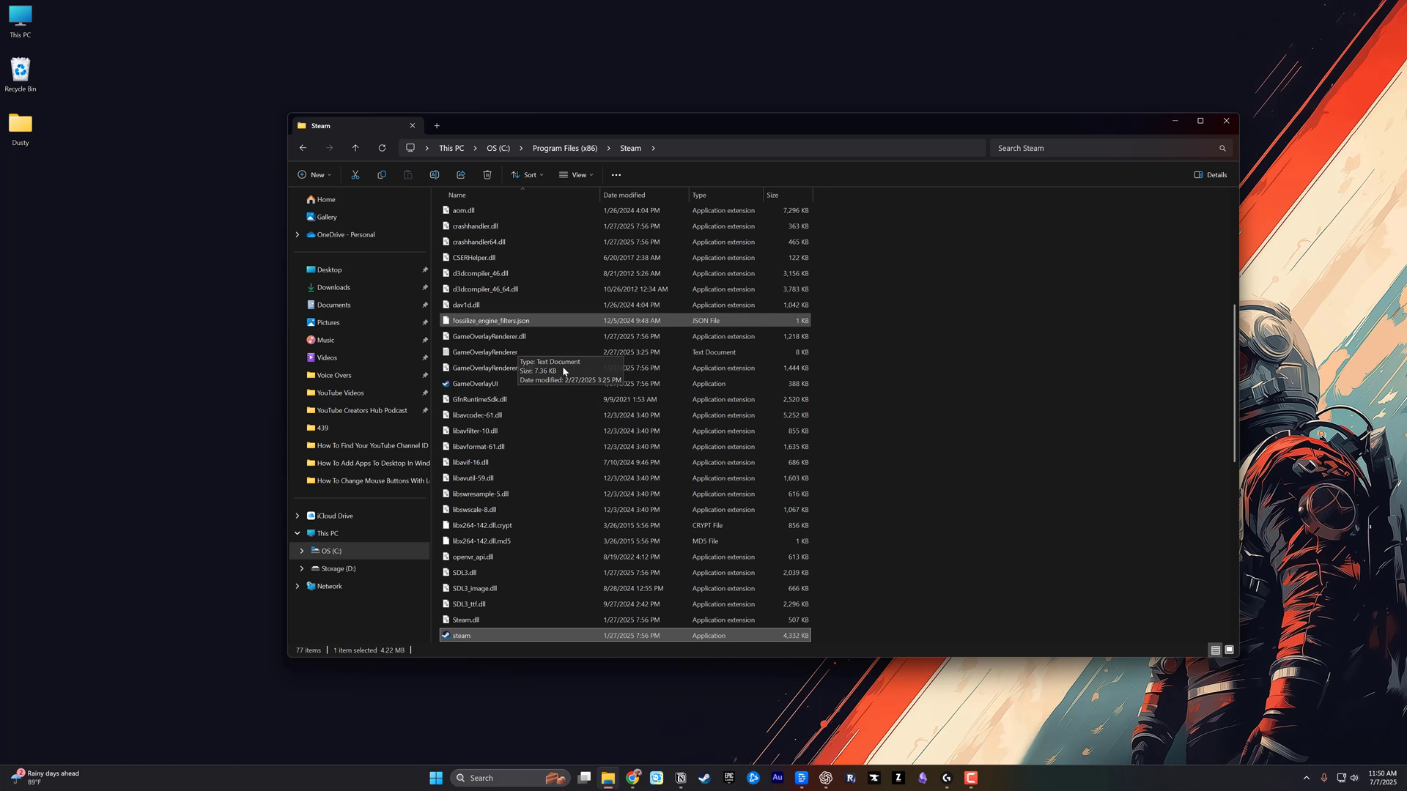
scroll(553, 467, "down", 3)
scroll(557, 465, "down", 1)
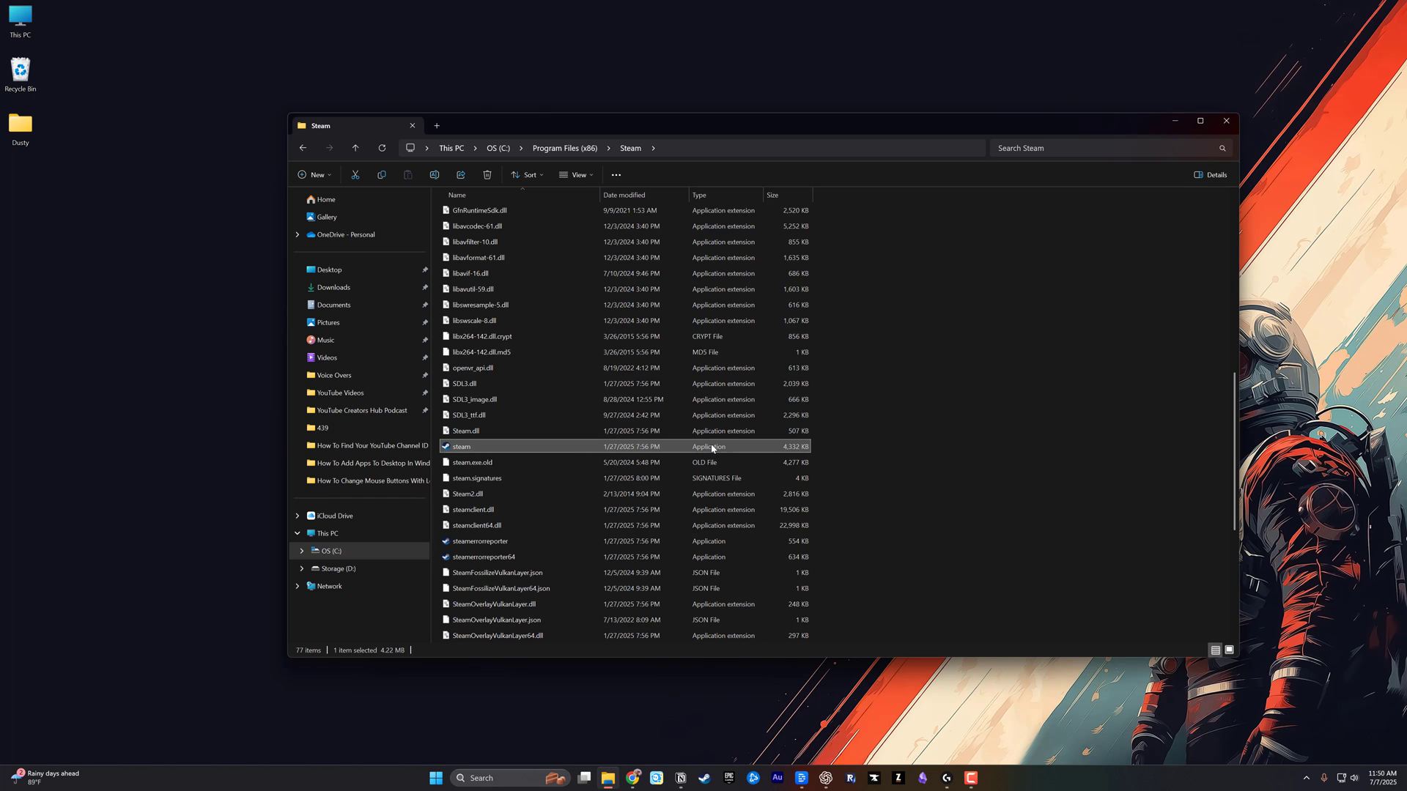
Step: Open the Properties dialog of the steam application in its install folder
right_click(468, 447)
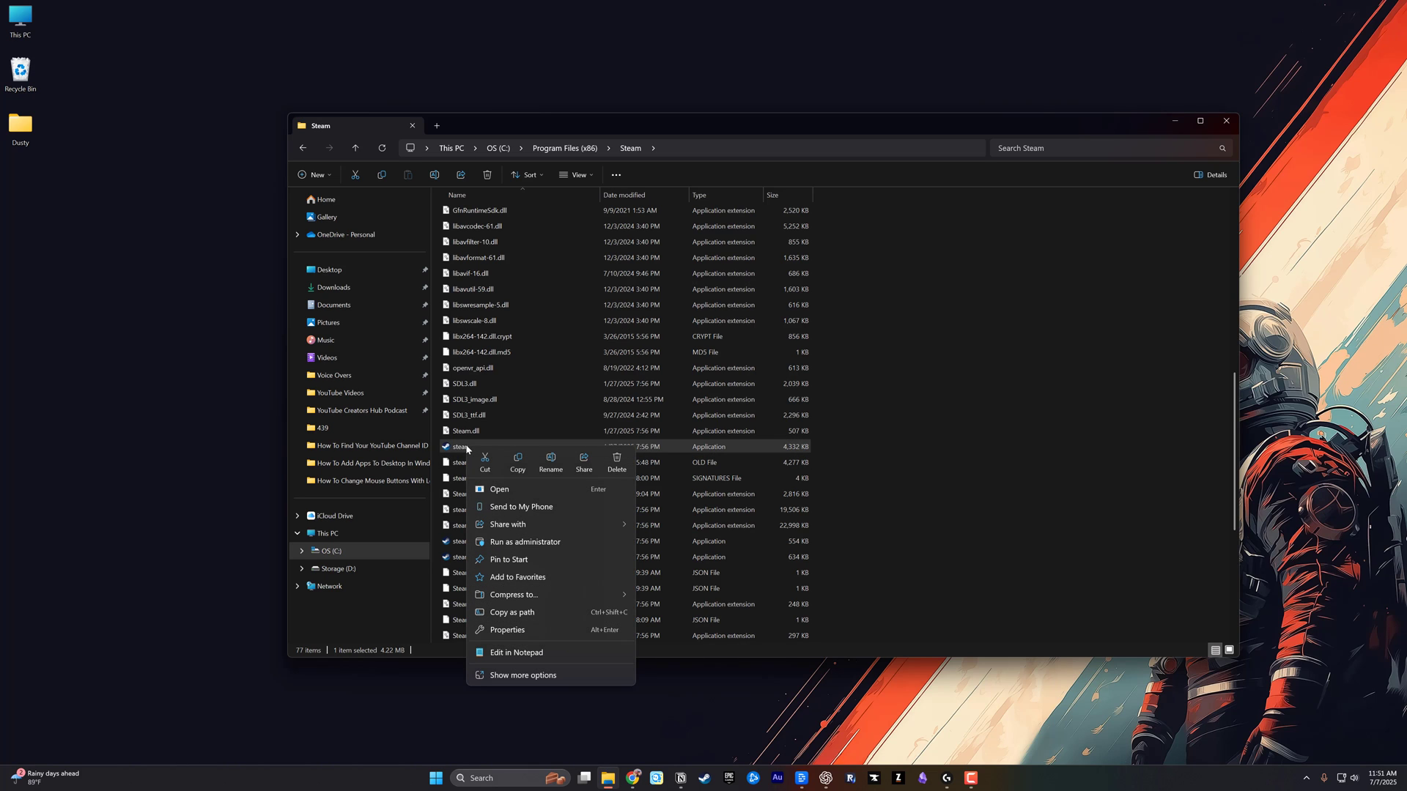
left_click(507, 630)
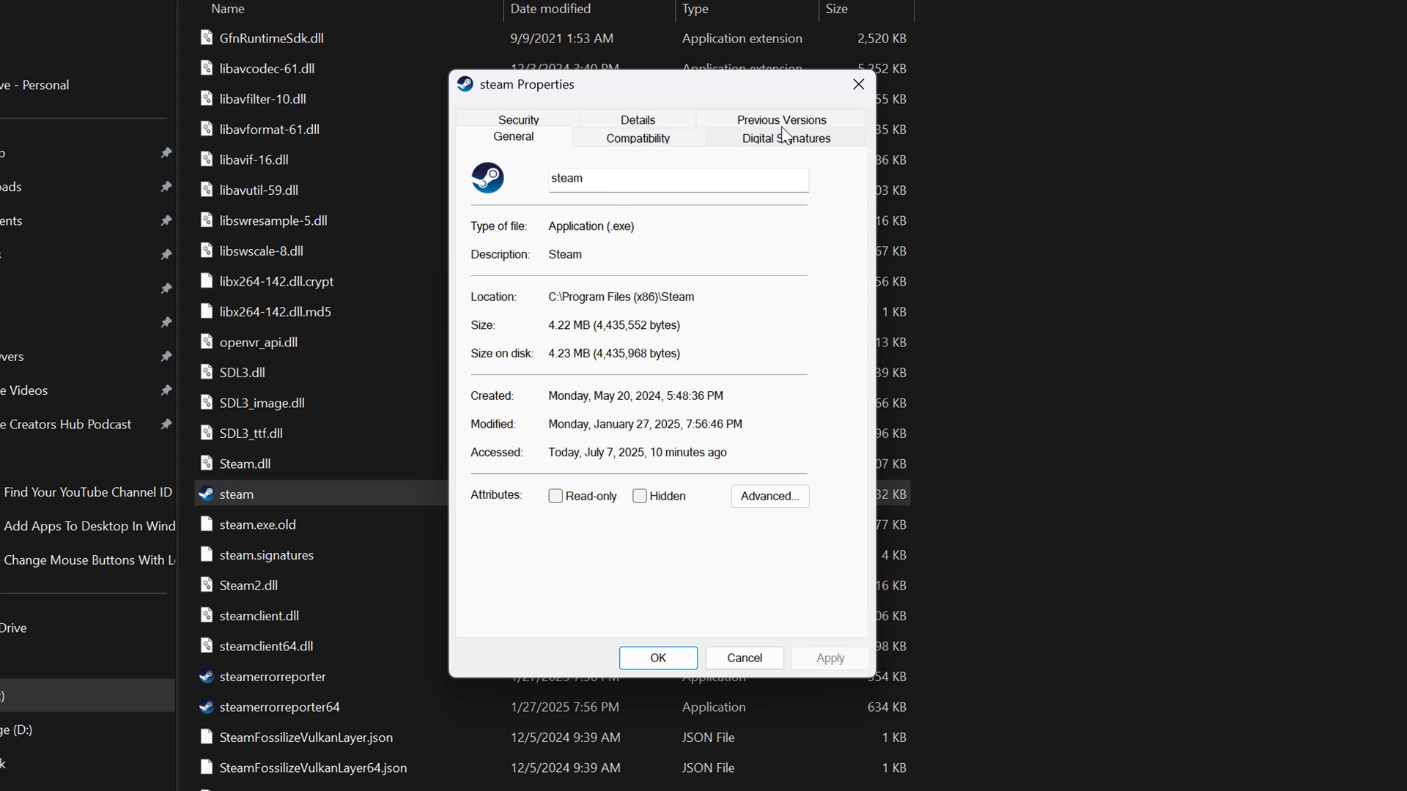
Step: Leave 'Run this program in compatibility mode for' unchecked on the Compatibility tab, then apply and confirm
left_click(633, 142)
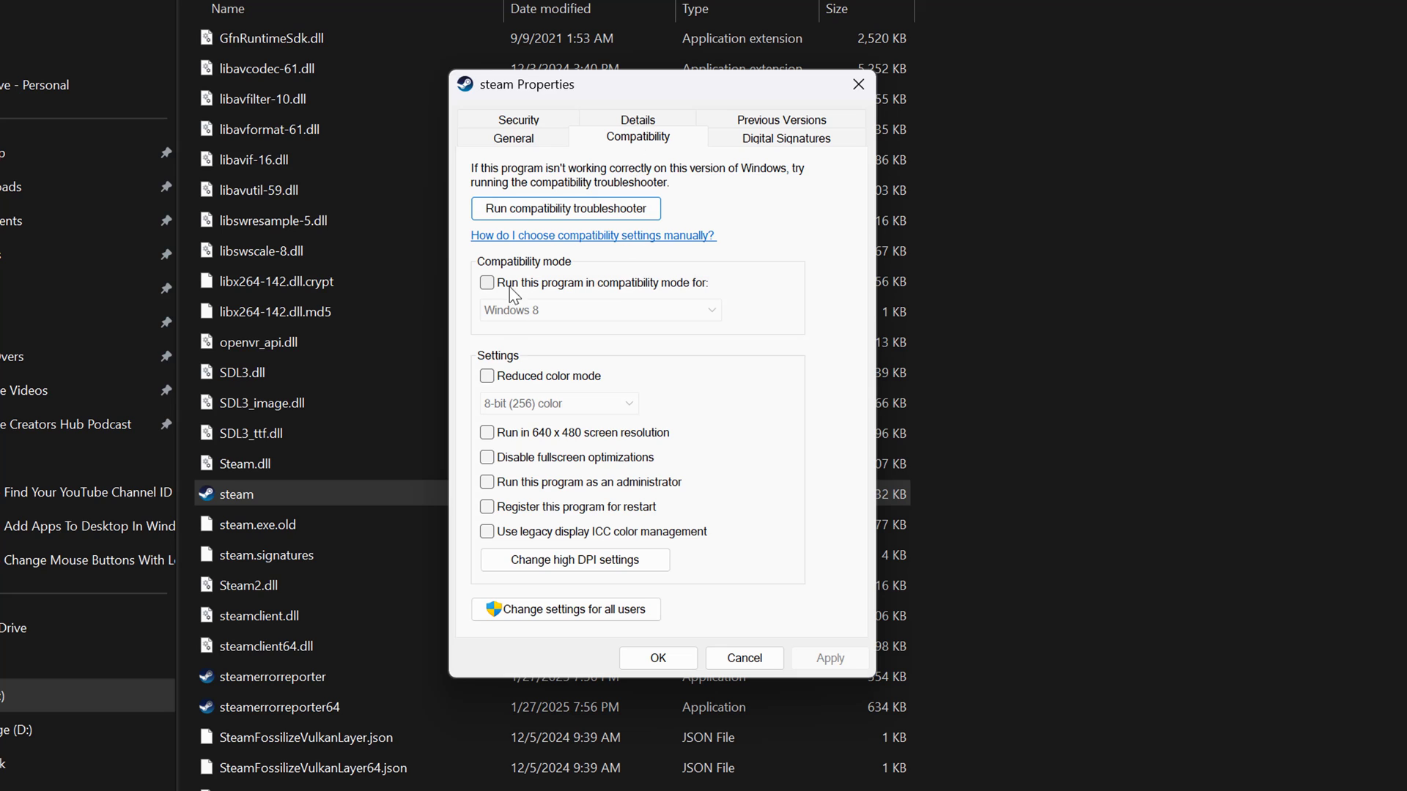
left_click(487, 283)
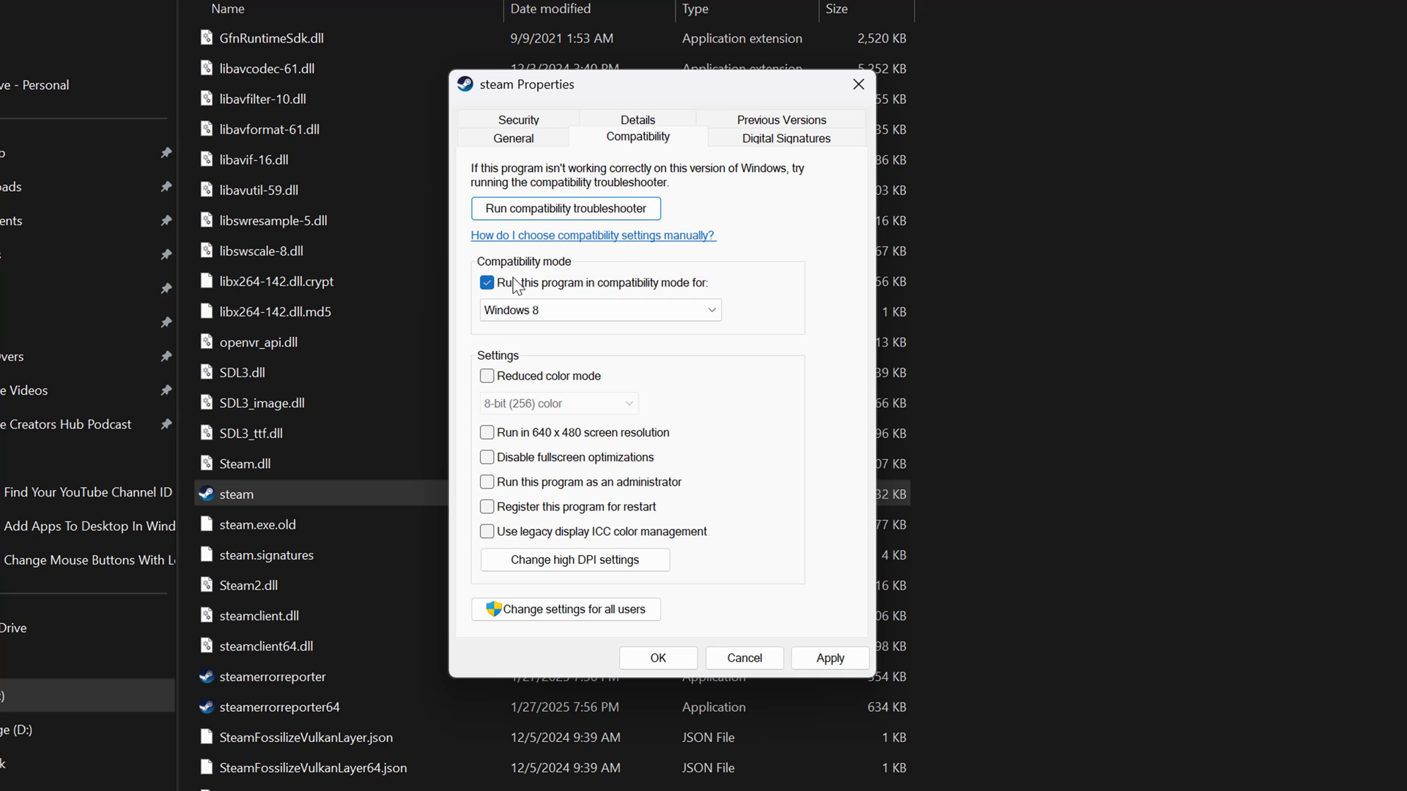
left_click(487, 284)
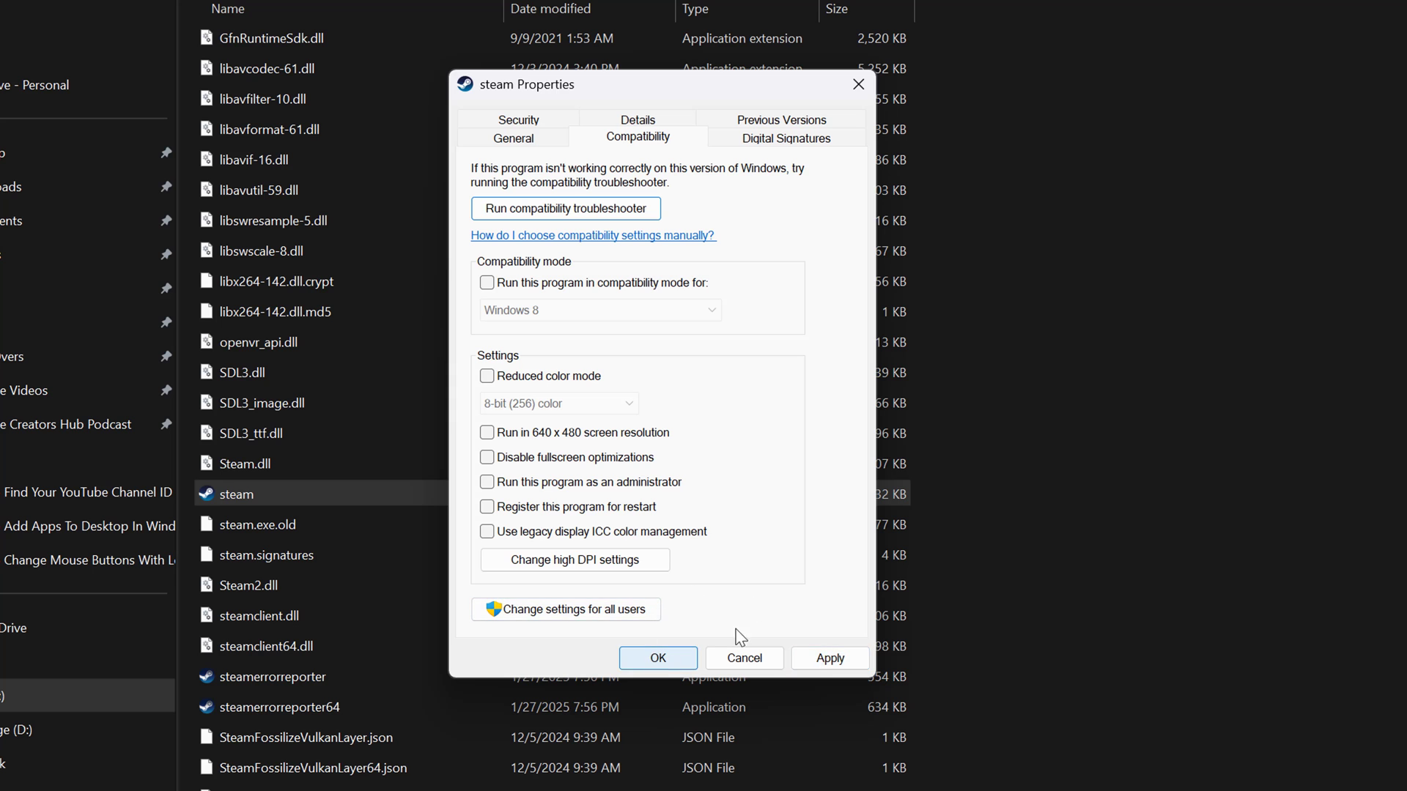
left_click(814, 661)
left_click(660, 659)
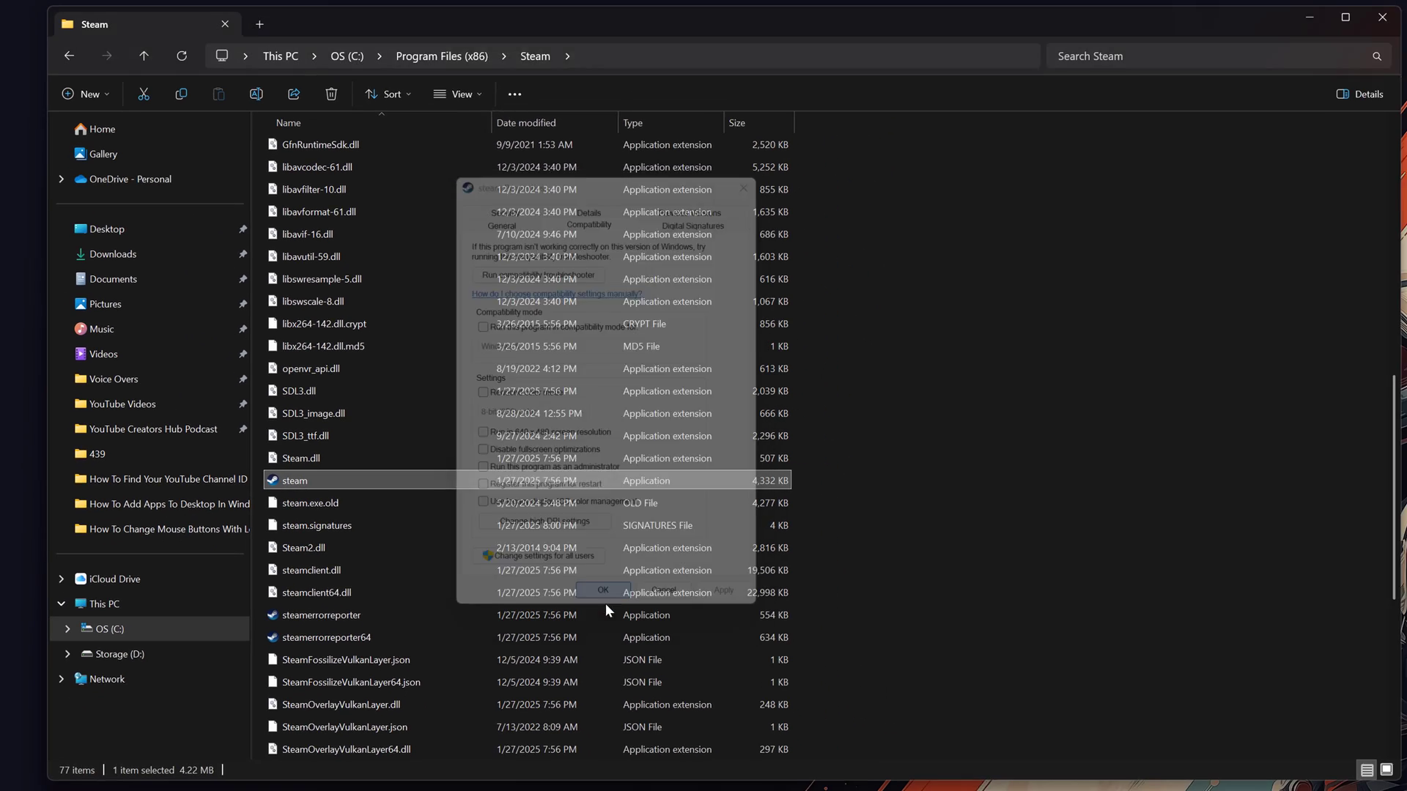